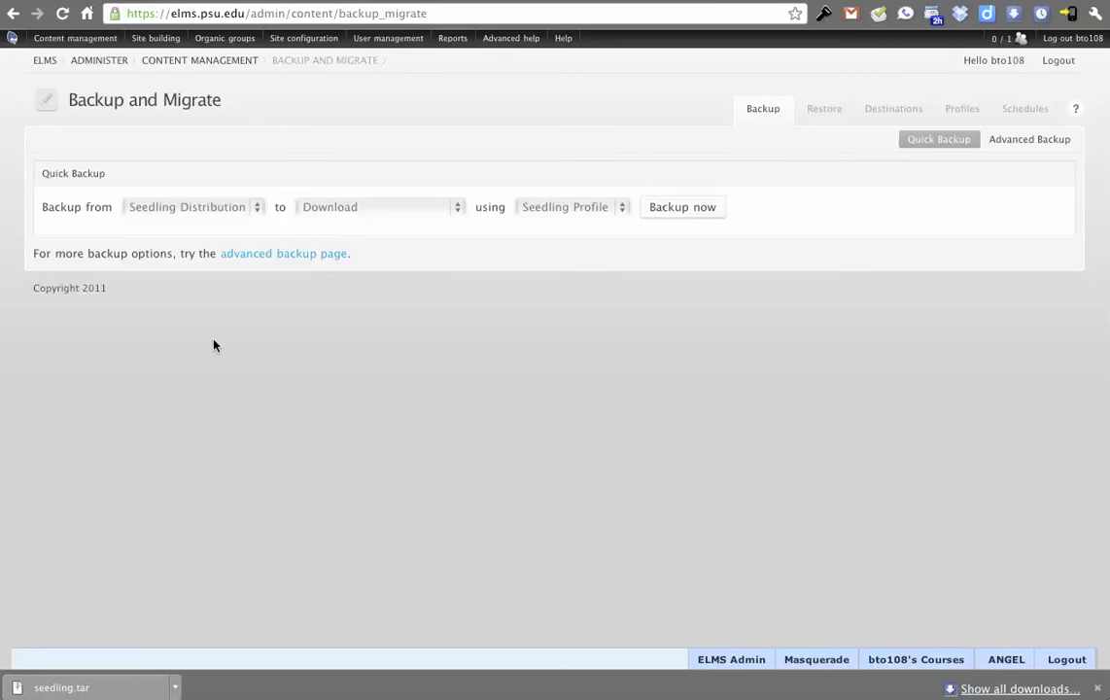
# Review the backup source, destination and profile options, keeping Seedling Distribution, Download and Seedling Profile.
pyautogui.click(194, 216)
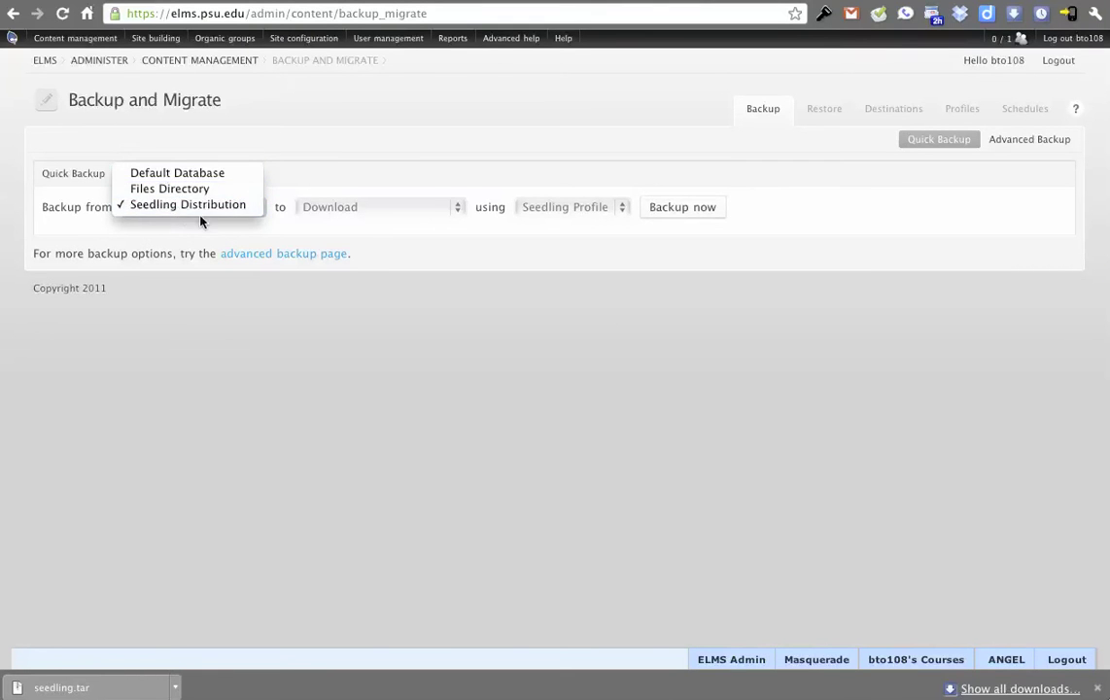
pyautogui.click(158, 212)
pyautogui.click(431, 213)
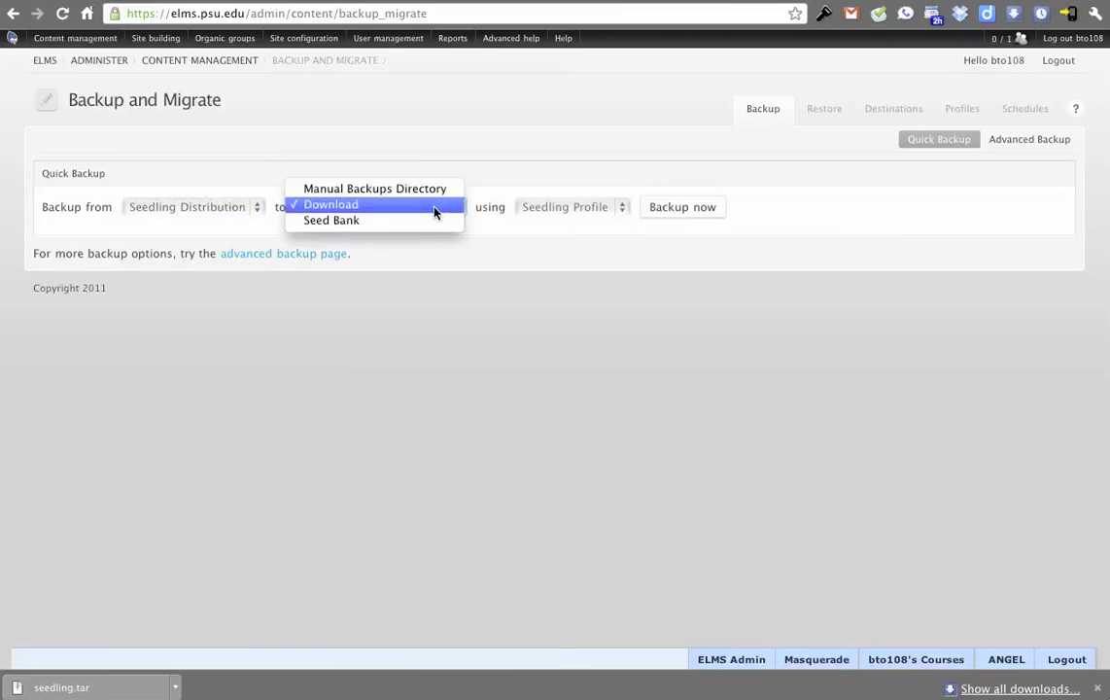
pyautogui.click(540, 216)
pyautogui.click(583, 212)
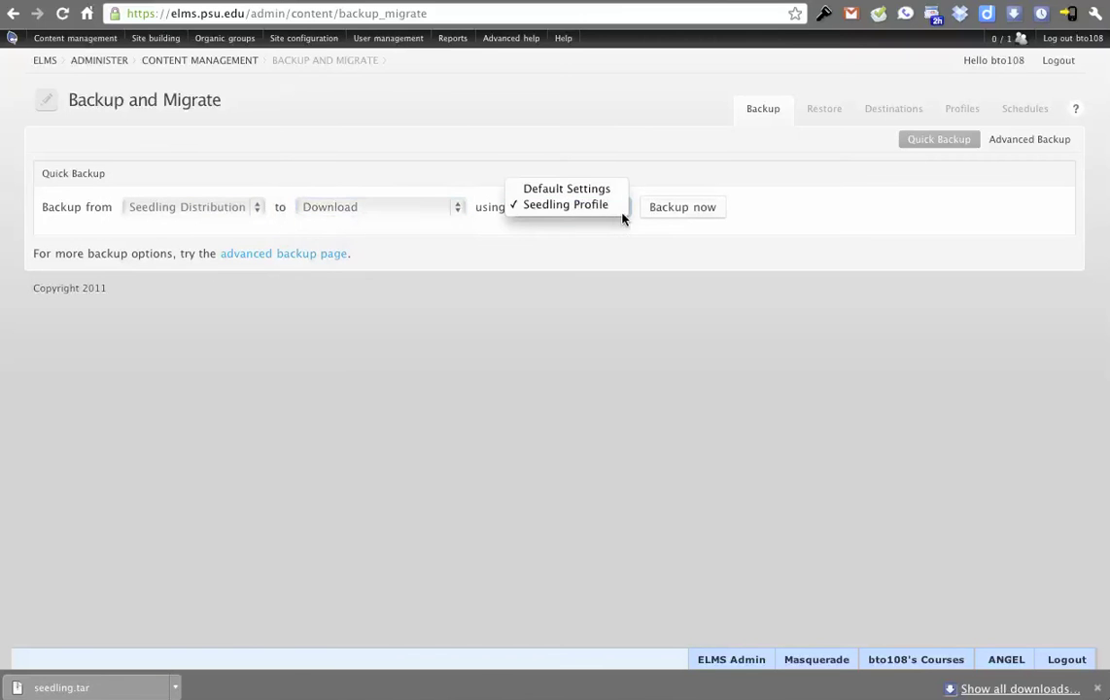
pyautogui.click(586, 218)
pyautogui.moveTo(394, 332); pyautogui.dragTo(272, 348)
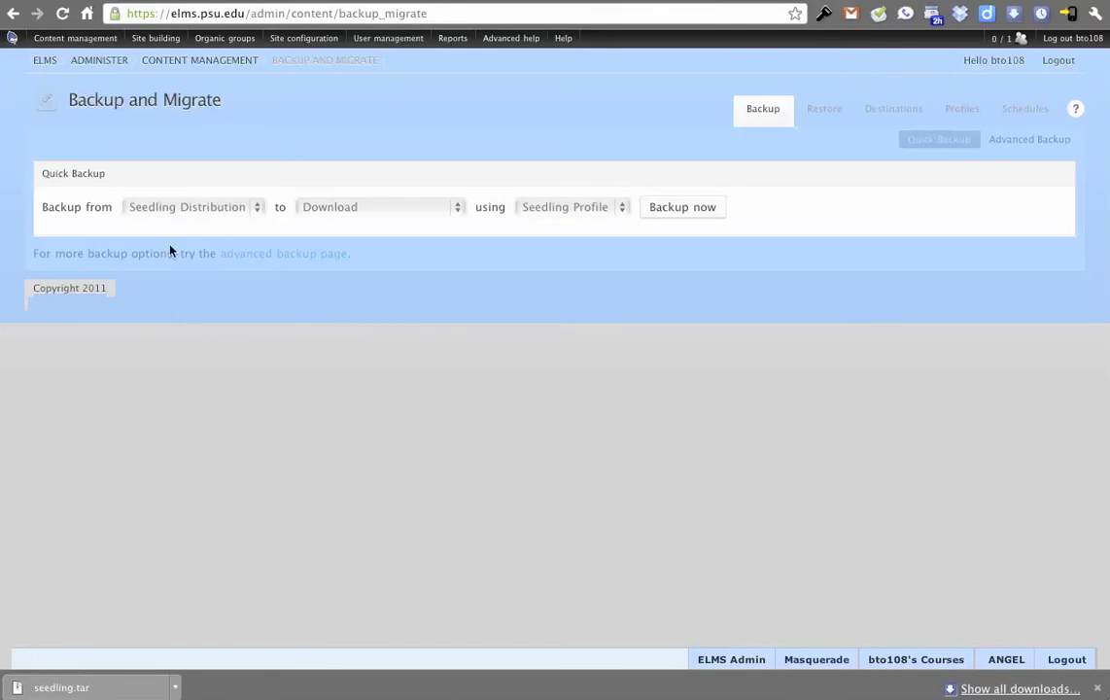
pyautogui.click(188, 151)
pyautogui.click(183, 208)
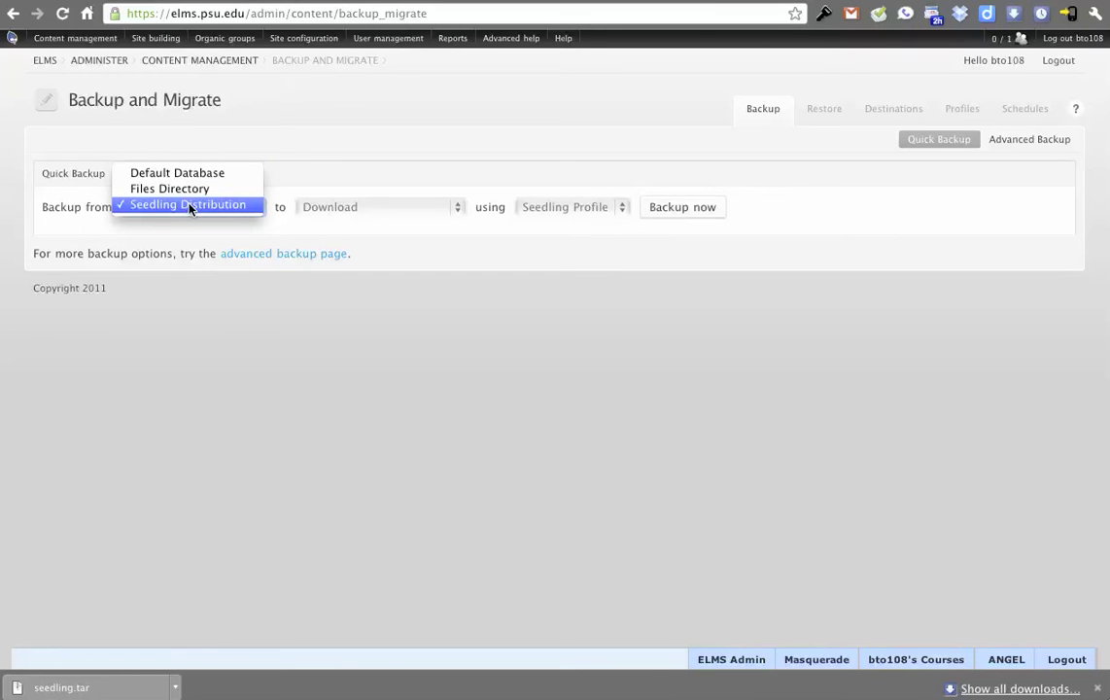
pyautogui.click(190, 209)
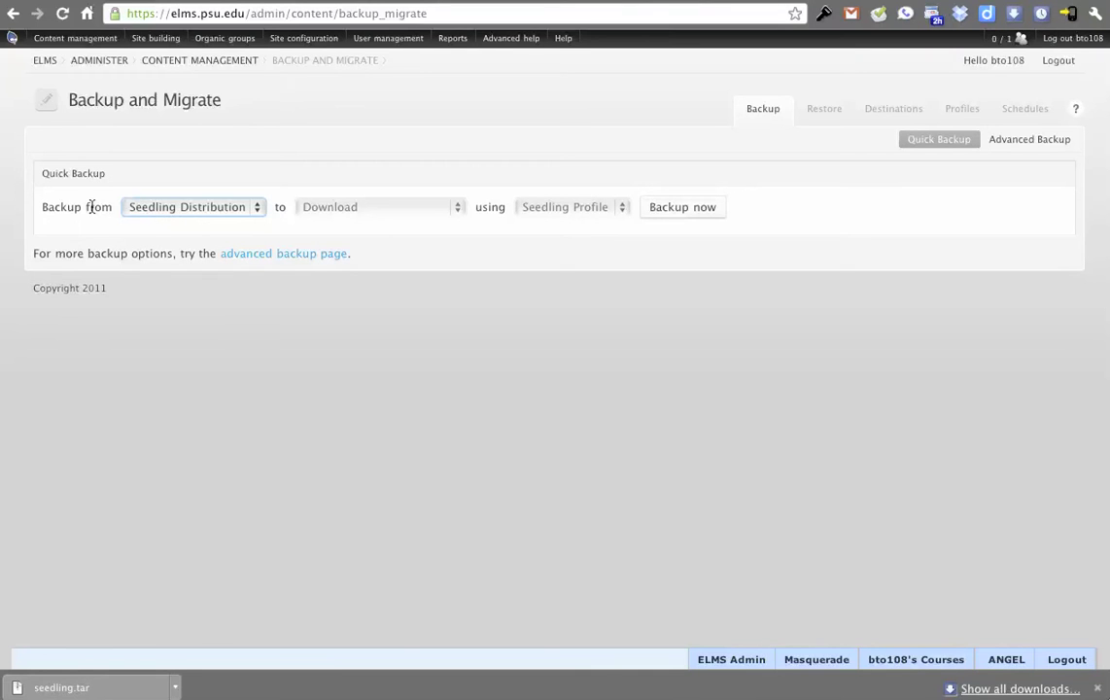
# Change the source to Default Database and the destination to Seed Bank, then run the backup.
pyautogui.click(190, 208)
pyautogui.click(196, 175)
pyautogui.click(429, 209)
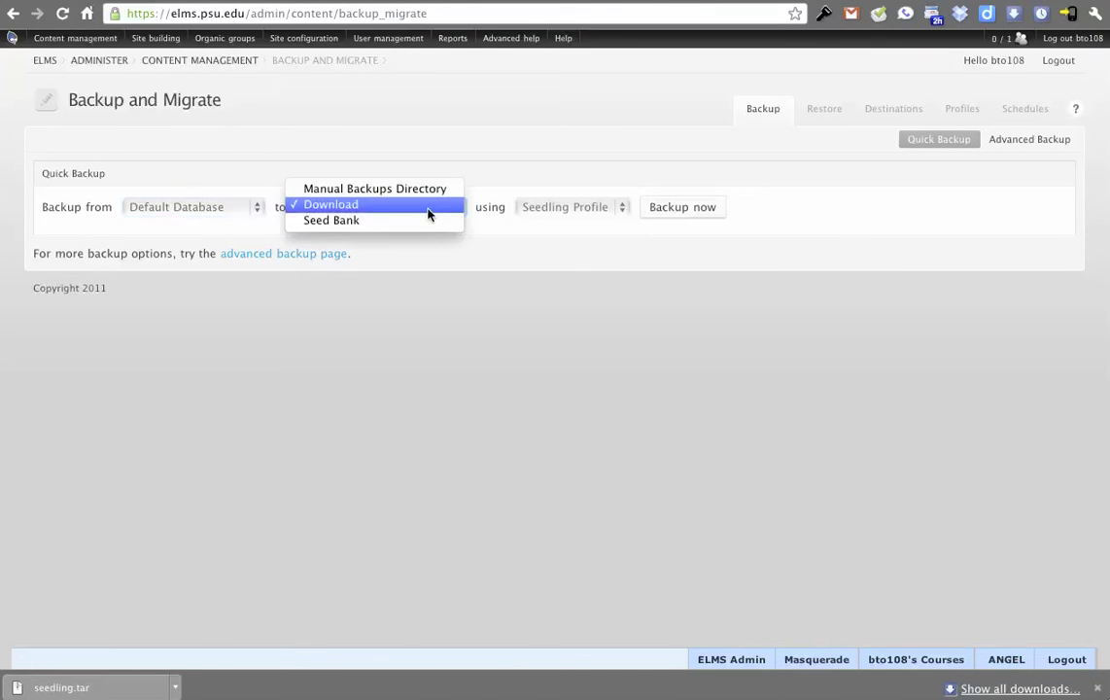
pyautogui.click(422, 226)
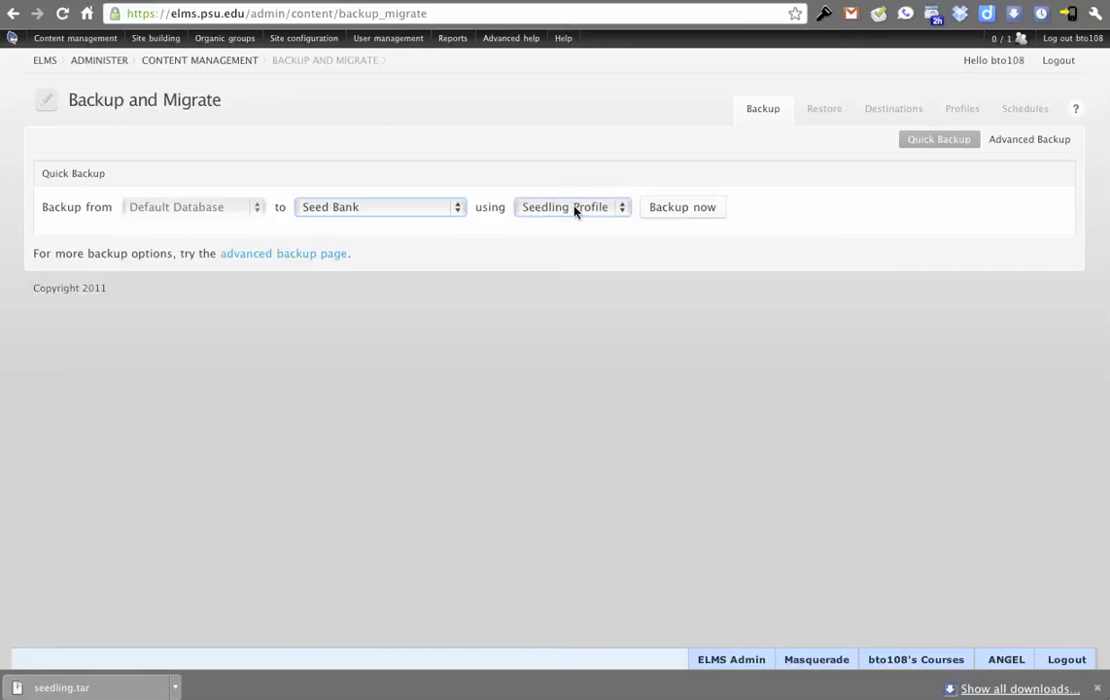
pyautogui.click(678, 210)
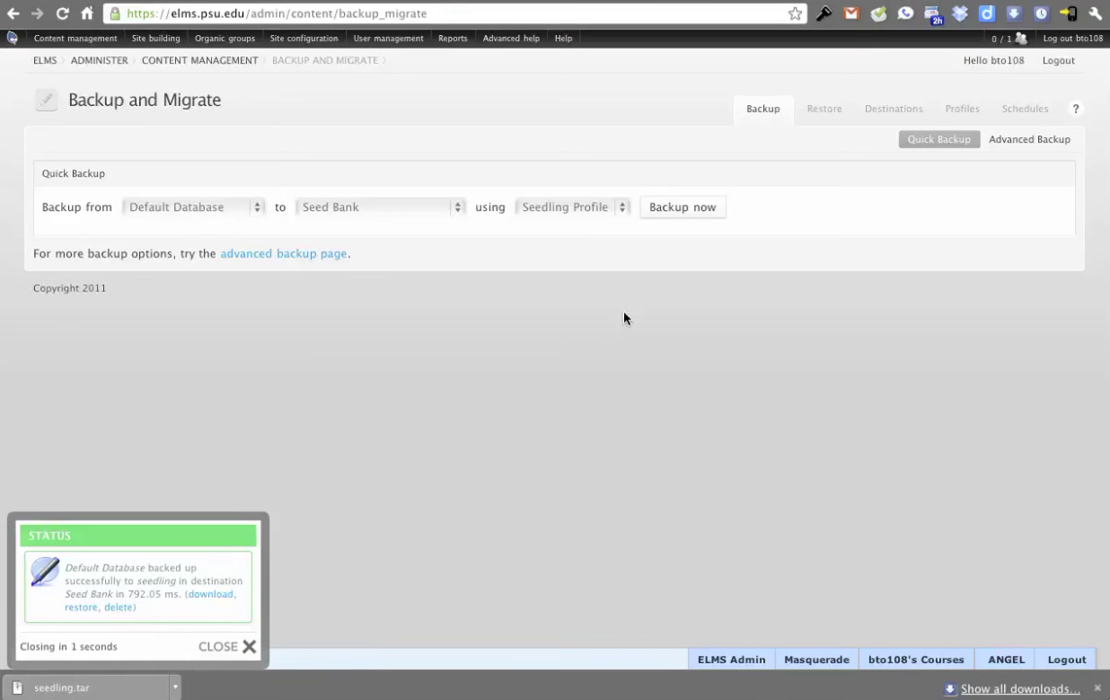
# Back up Seedling Distribution to Download with Seedling Profile, starting the seedling (1).tar download.
pyautogui.click(248, 208)
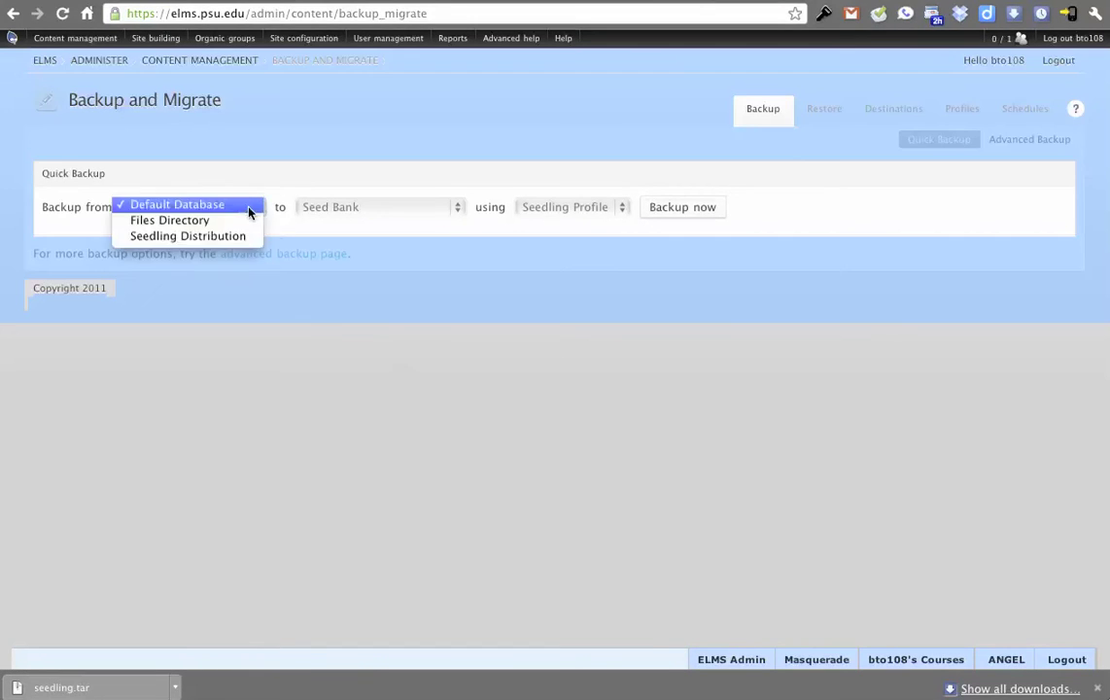
pyautogui.click(233, 236)
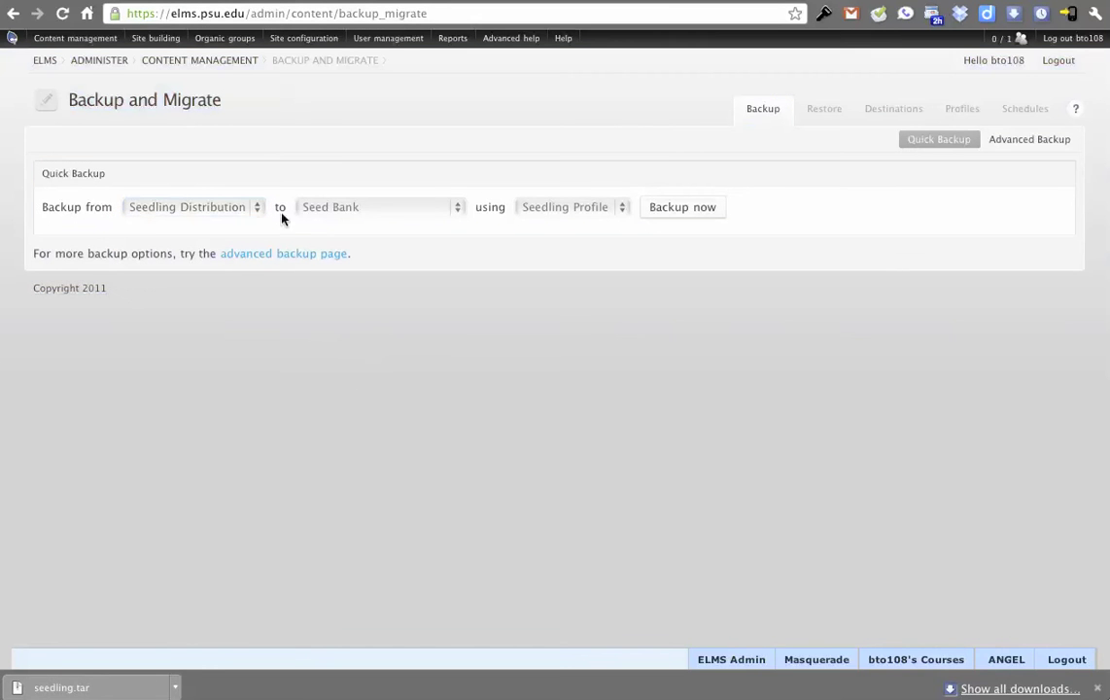
pyautogui.click(352, 207)
pyautogui.click(348, 190)
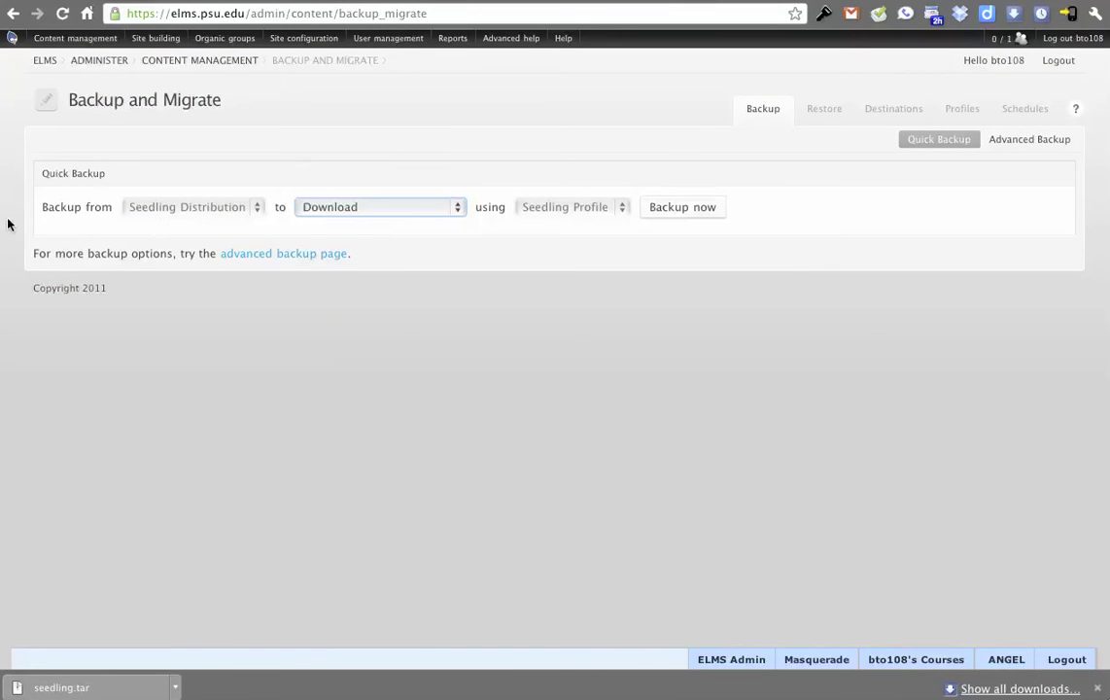
pyautogui.click(671, 213)
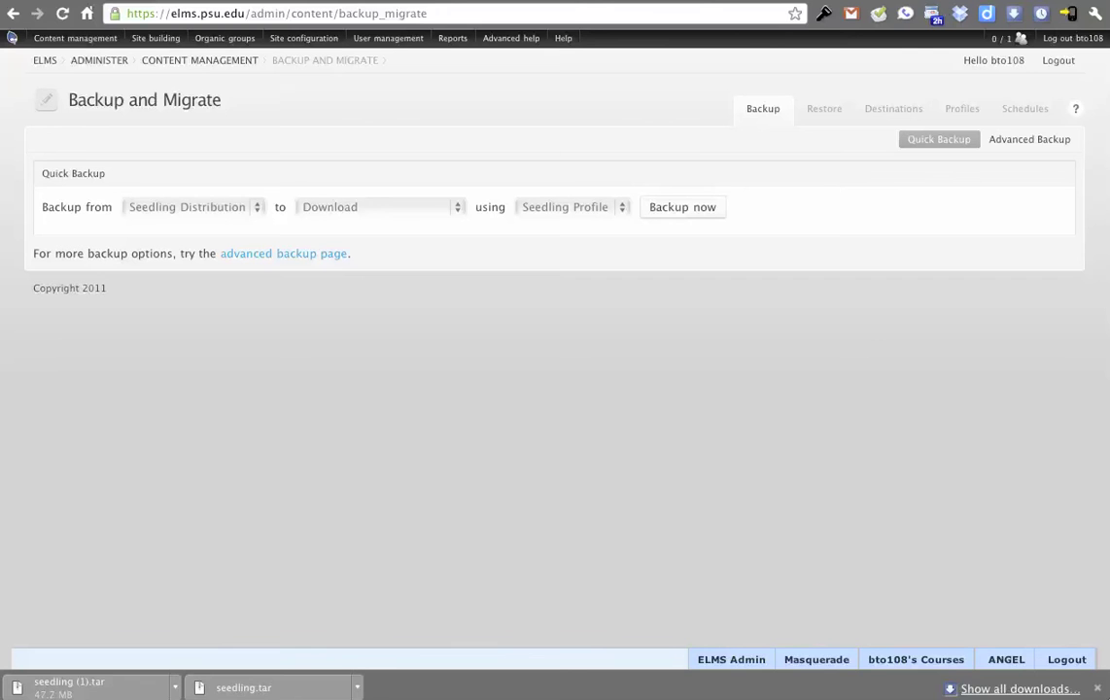
# Bring up Finder and view the extracted seedling folder's contents in Downloads.
pyautogui.press('super+Tab')
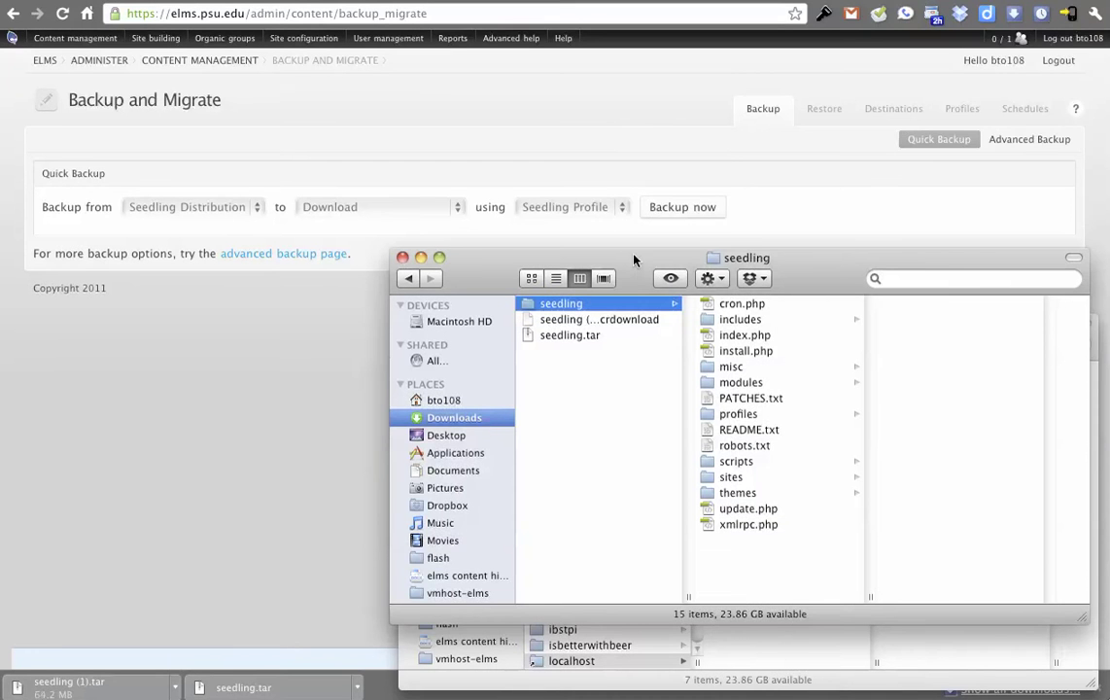
pyautogui.moveTo(631, 255); pyautogui.dragTo(688, 24)
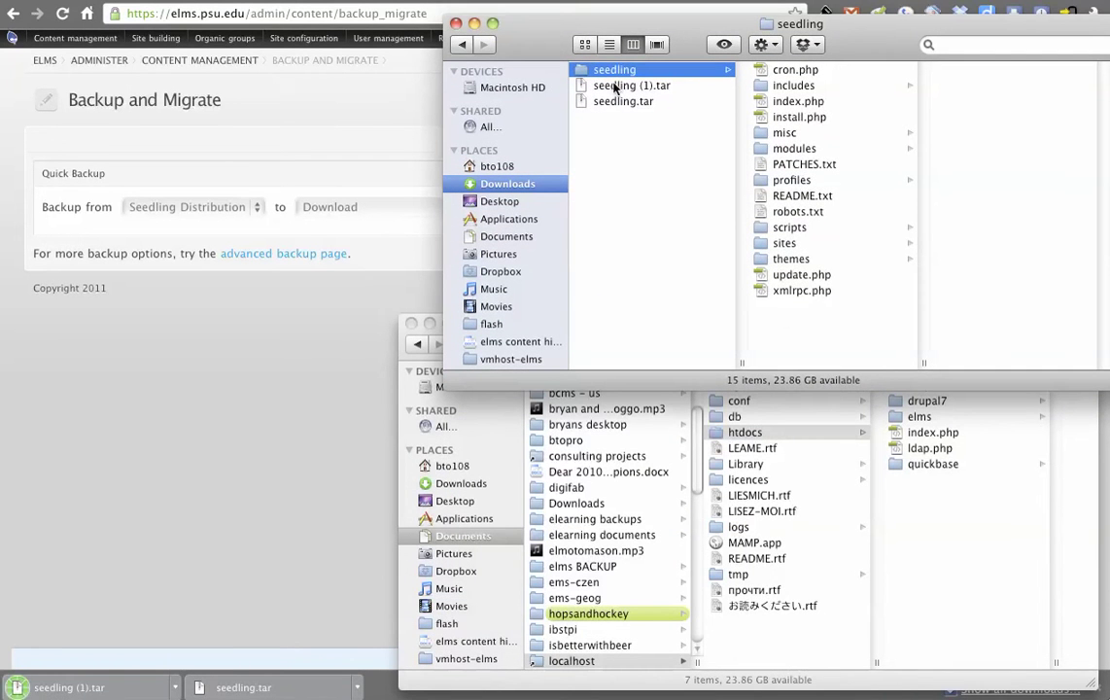
pyautogui.click(605, 103)
pyautogui.click(614, 70)
pyautogui.moveTo(828, 335); pyautogui.dragTo(756, 54)
pyautogui.click(817, 313)
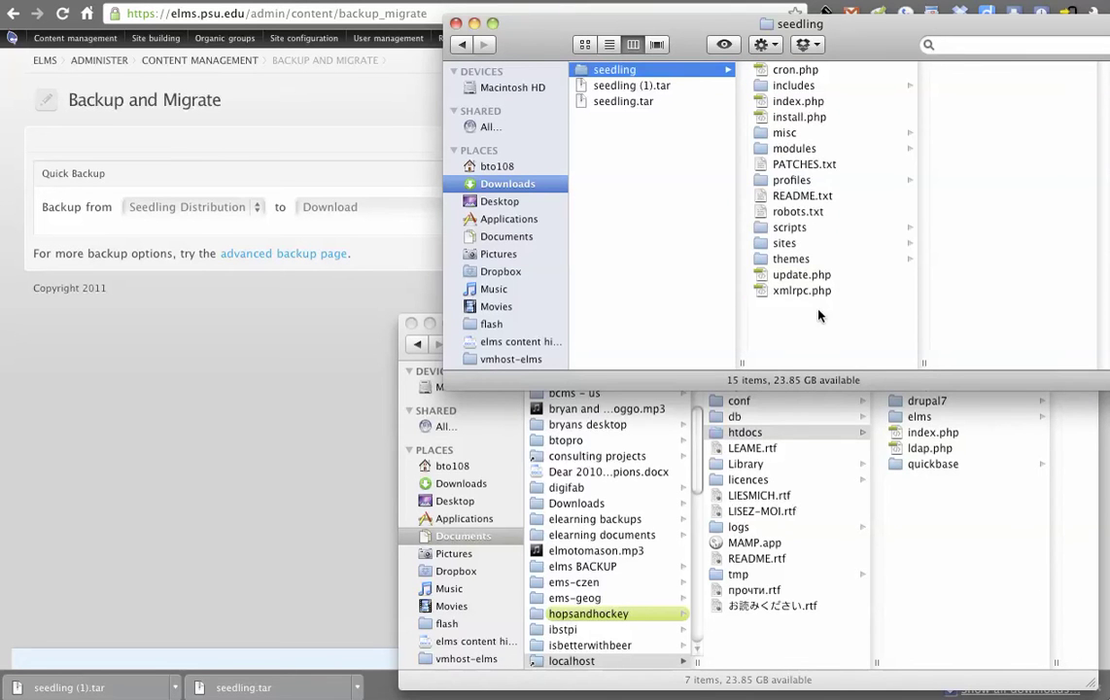
# Open the seedling folder's sites/default subfolder in the column view.
pyautogui.click(811, 245)
pyautogui.click(958, 85)
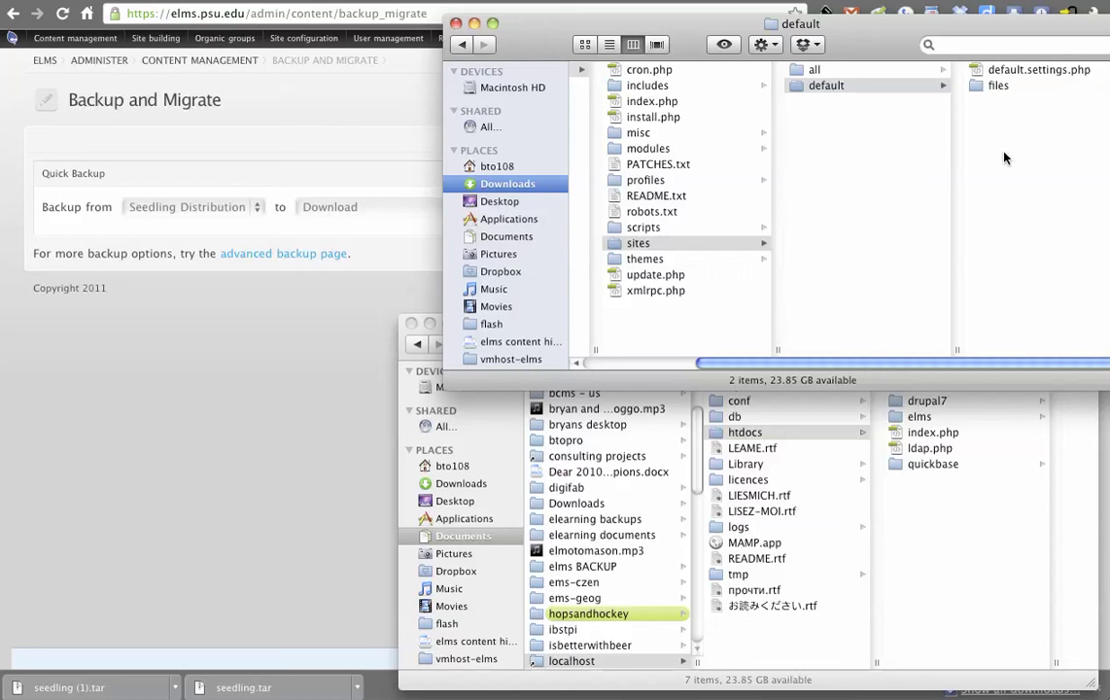
pyautogui.click(1005, 158)
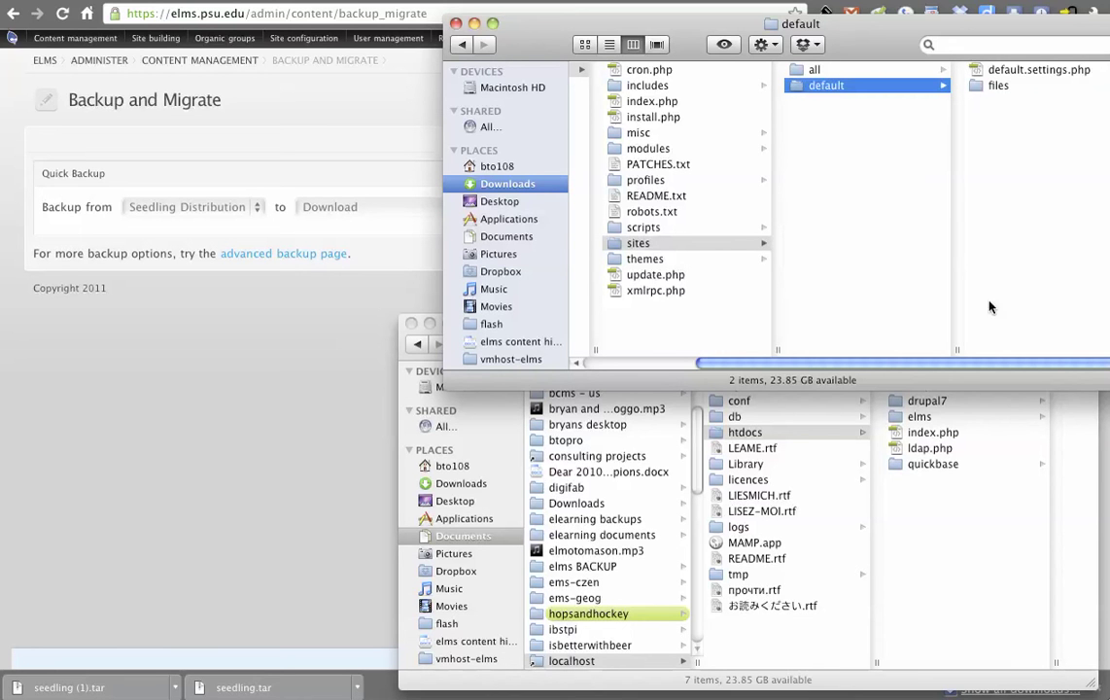
pyautogui.moveTo(994, 365); pyautogui.dragTo(1033, 243)
pyautogui.moveTo(880, 371); pyautogui.dragTo(880, 291)
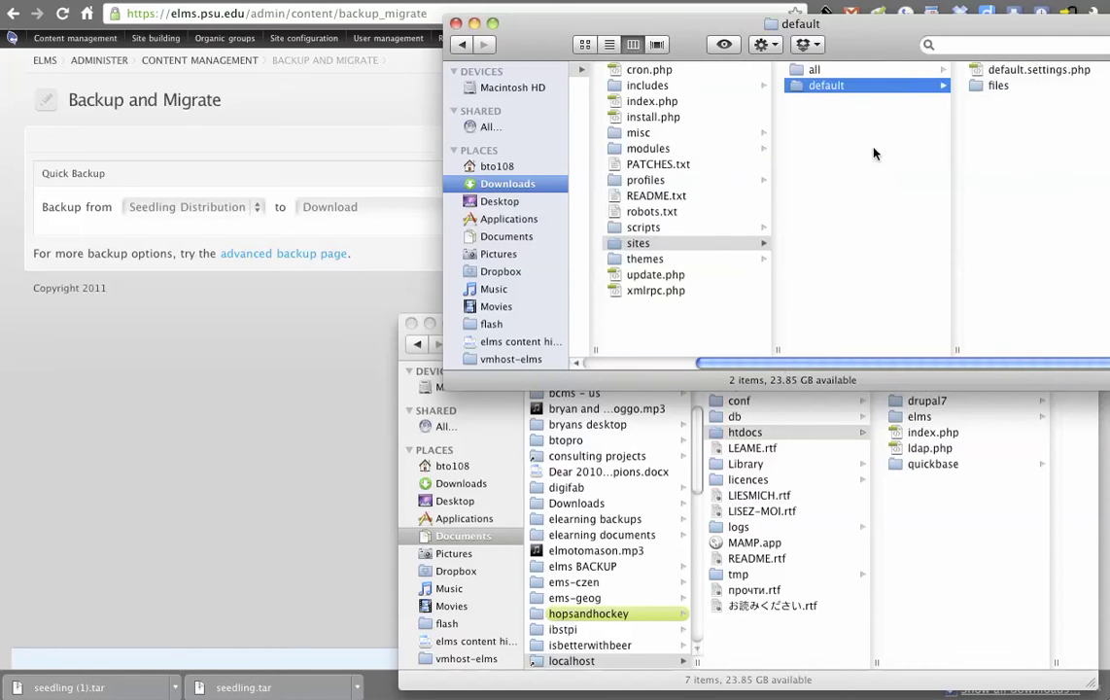
# Open sites/default/files/seedling to inspect the seedling.mysql database dump.
pyautogui.click(994, 86)
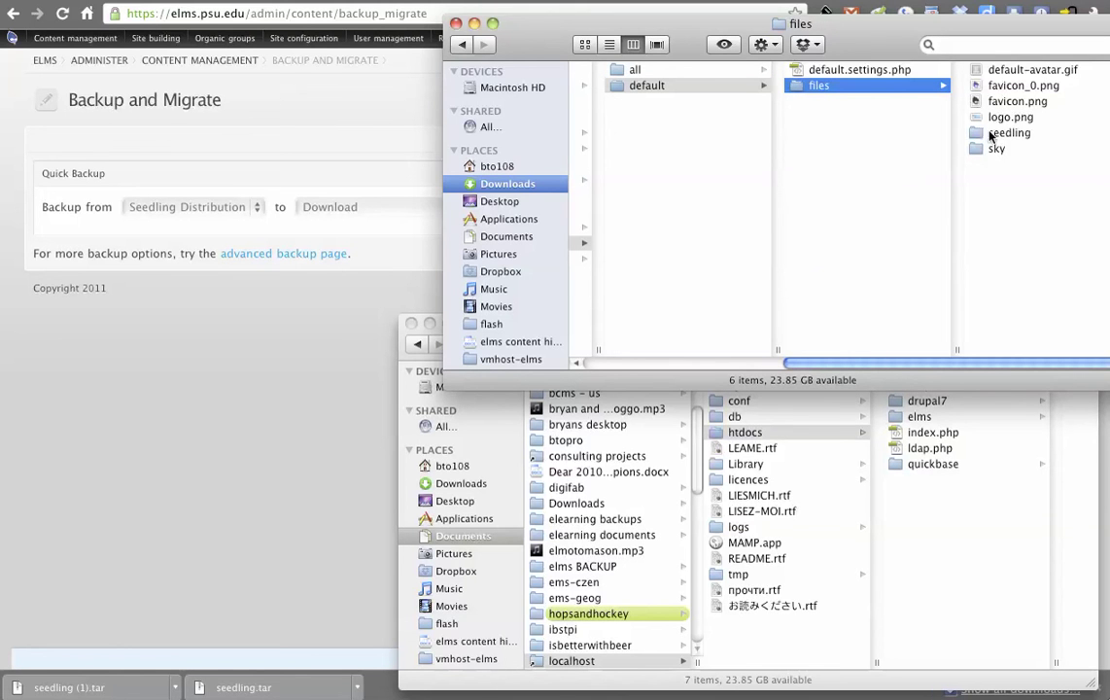
pyautogui.click(1006, 132)
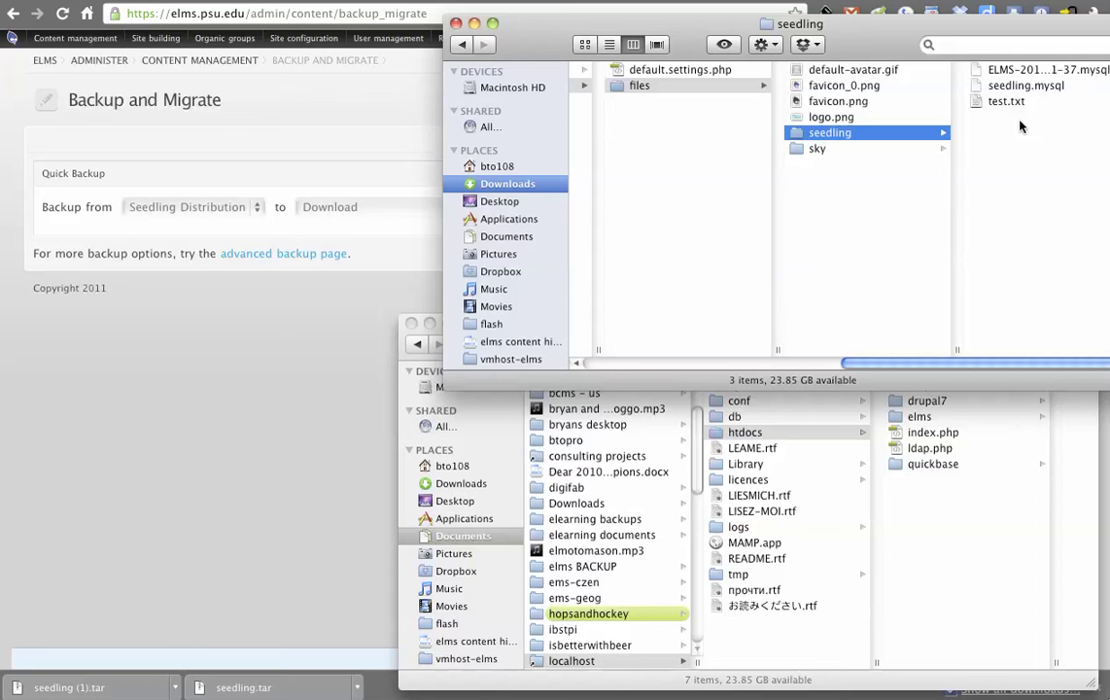
pyautogui.click(1038, 87)
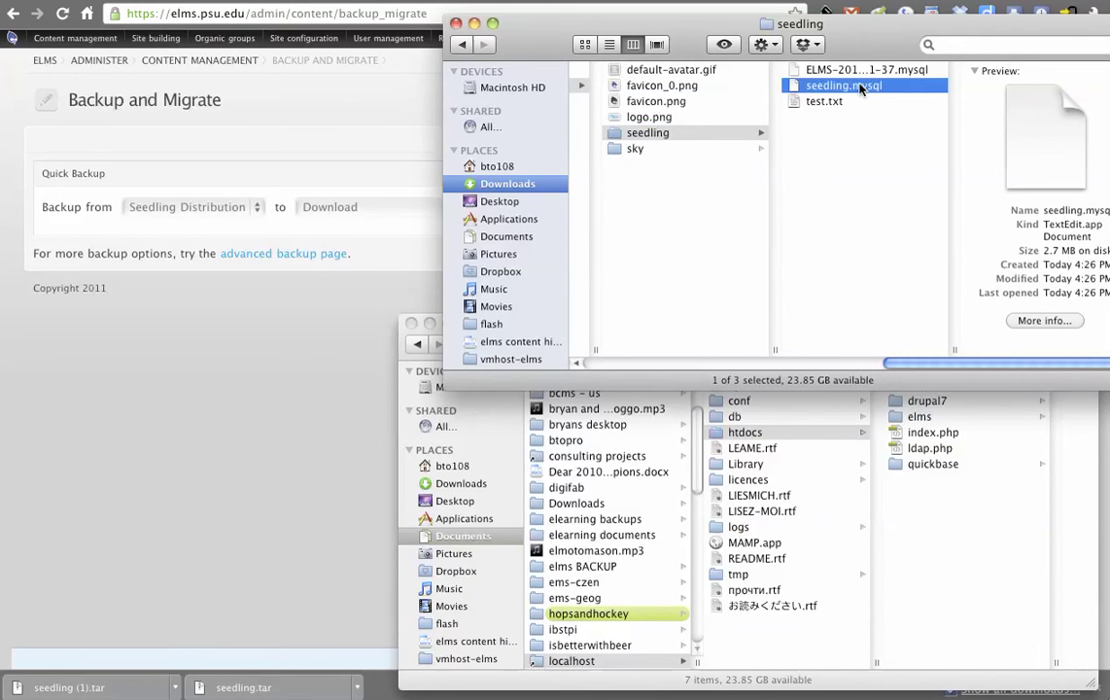
pyautogui.moveTo(500, 41); pyautogui.dragTo(443, 69)
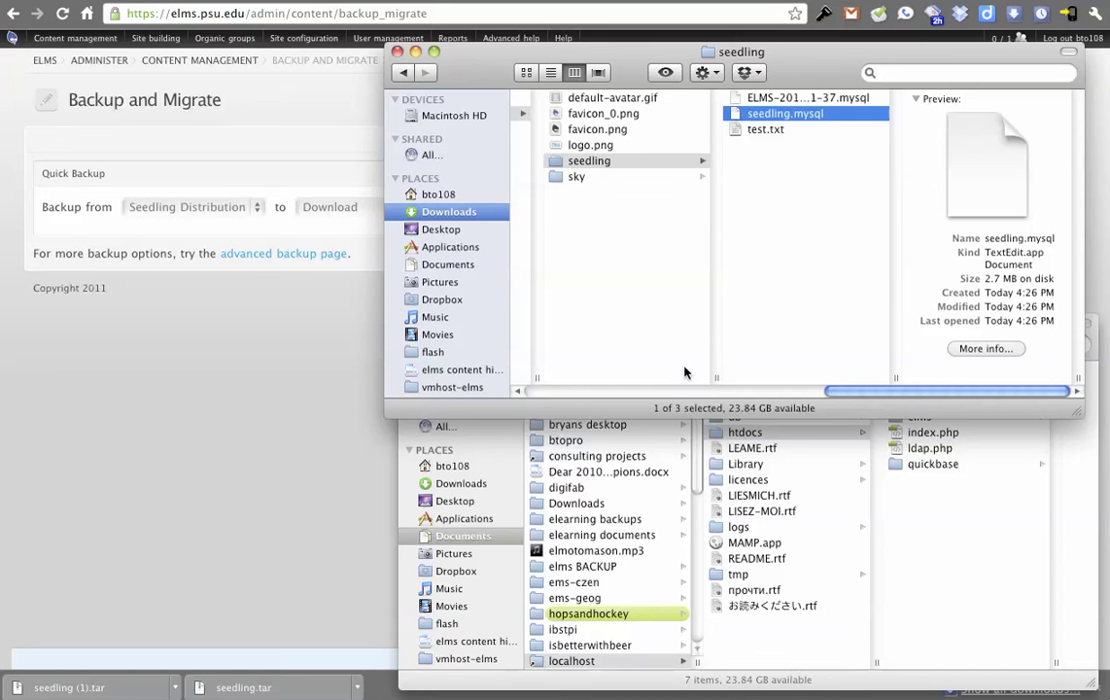
pyautogui.moveTo(869, 390); pyautogui.dragTo(577, 394)
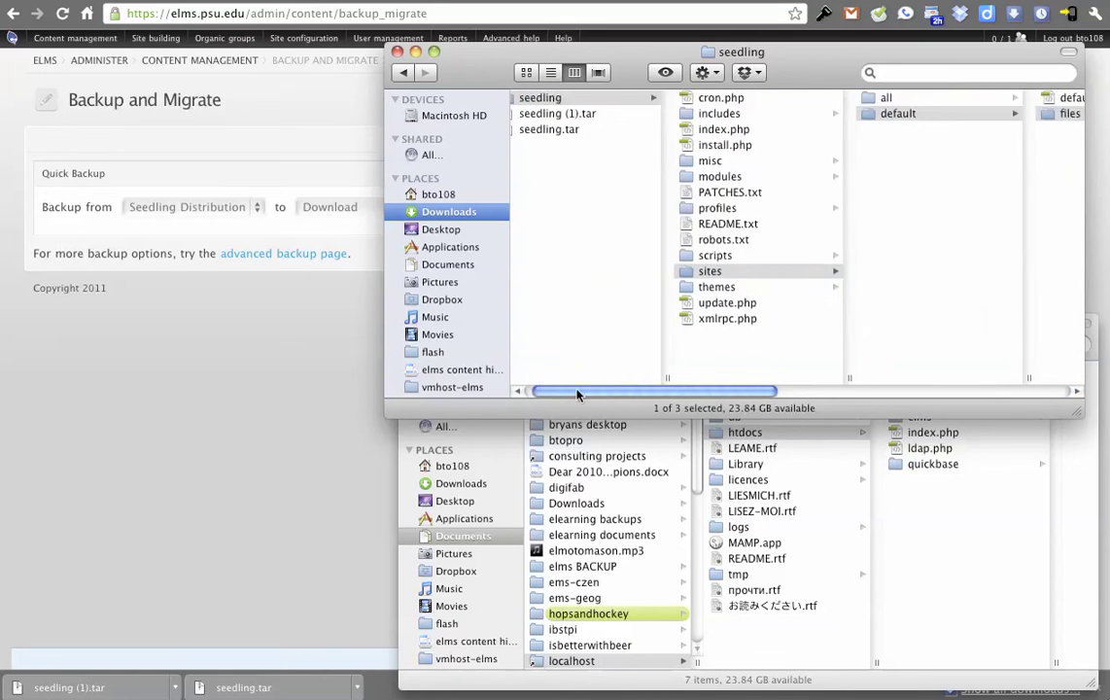
# Paste a copy of the seedling folder into MAMP htdocs and open its sites/default folder.
pyautogui.click(577, 100)
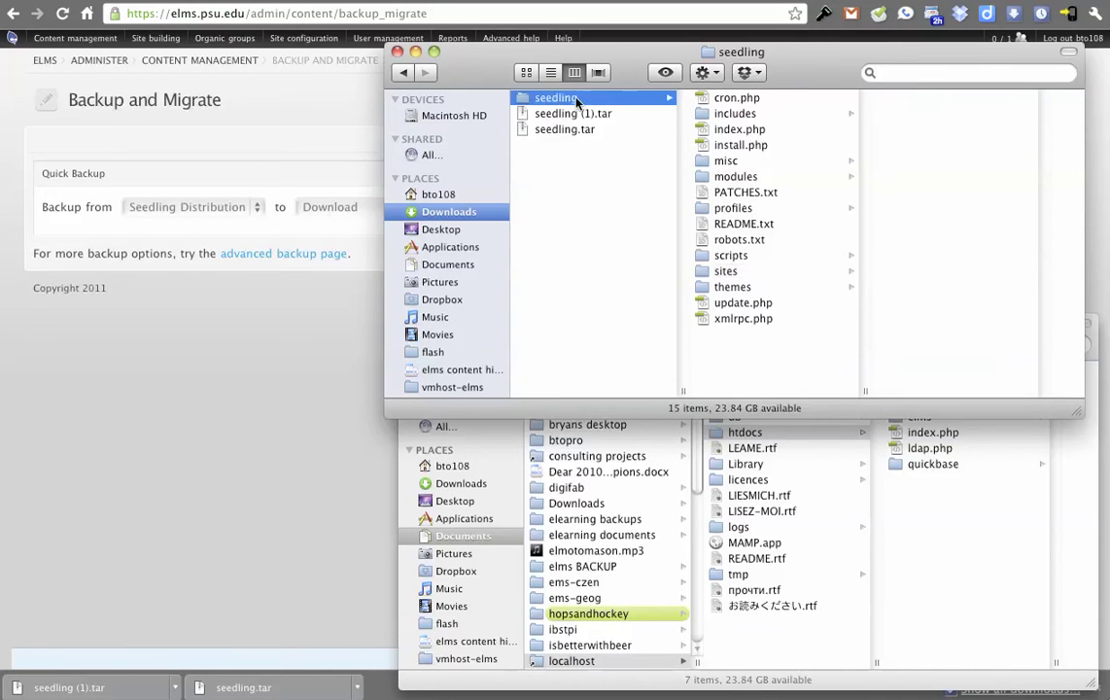
pyautogui.click(927, 530)
pyautogui.press('super+v')
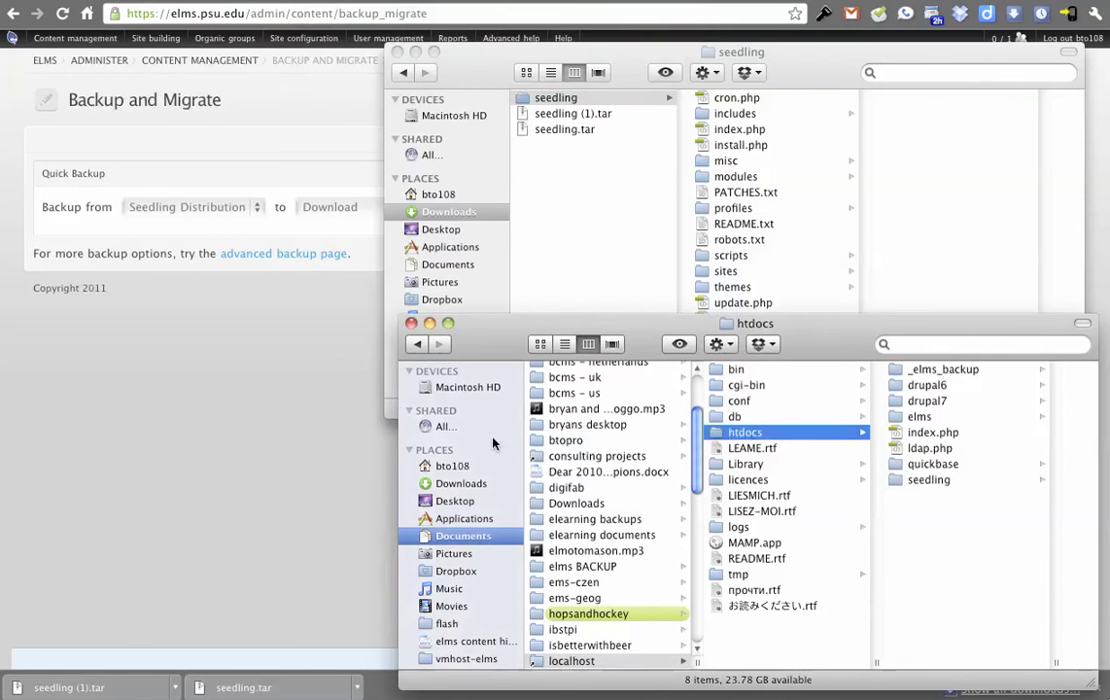
pyautogui.click(929, 479)
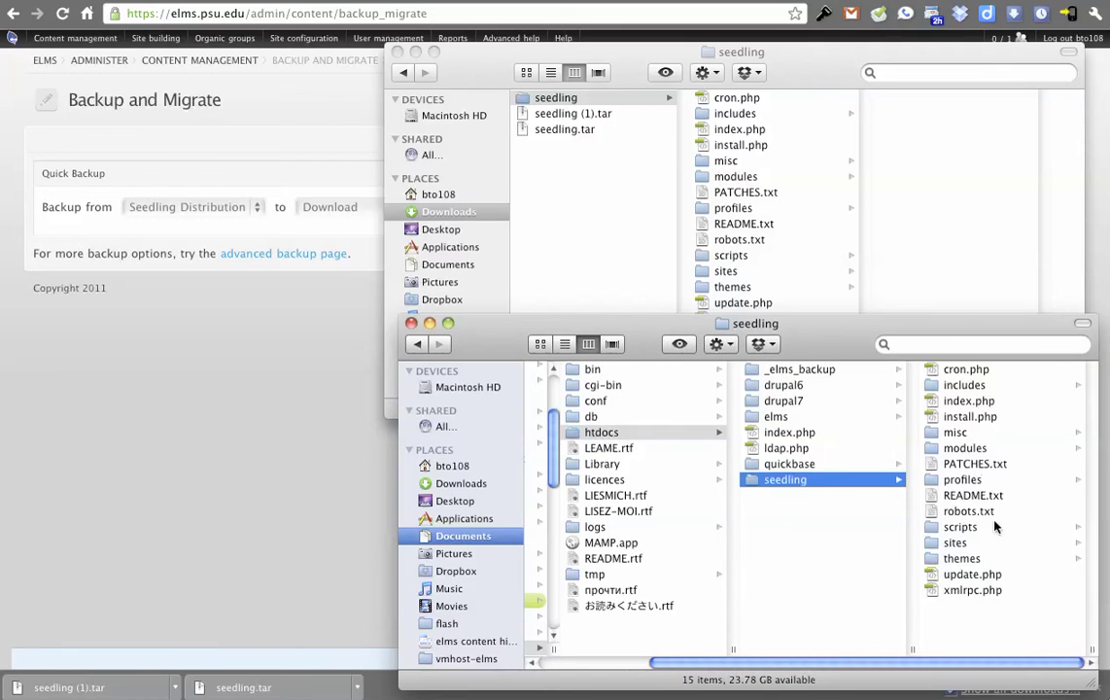
pyautogui.click(972, 542)
pyautogui.click(977, 385)
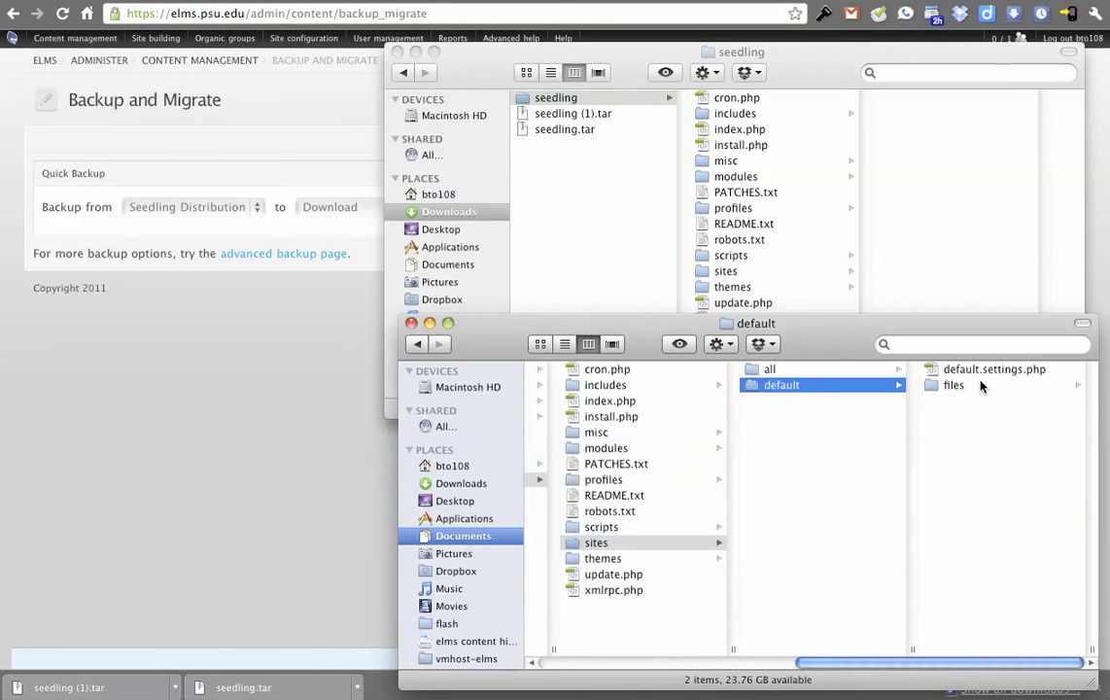
# Duplicate default.settings.php, rename the copy settings.php, and return to the browser.
pyautogui.click(971, 373)
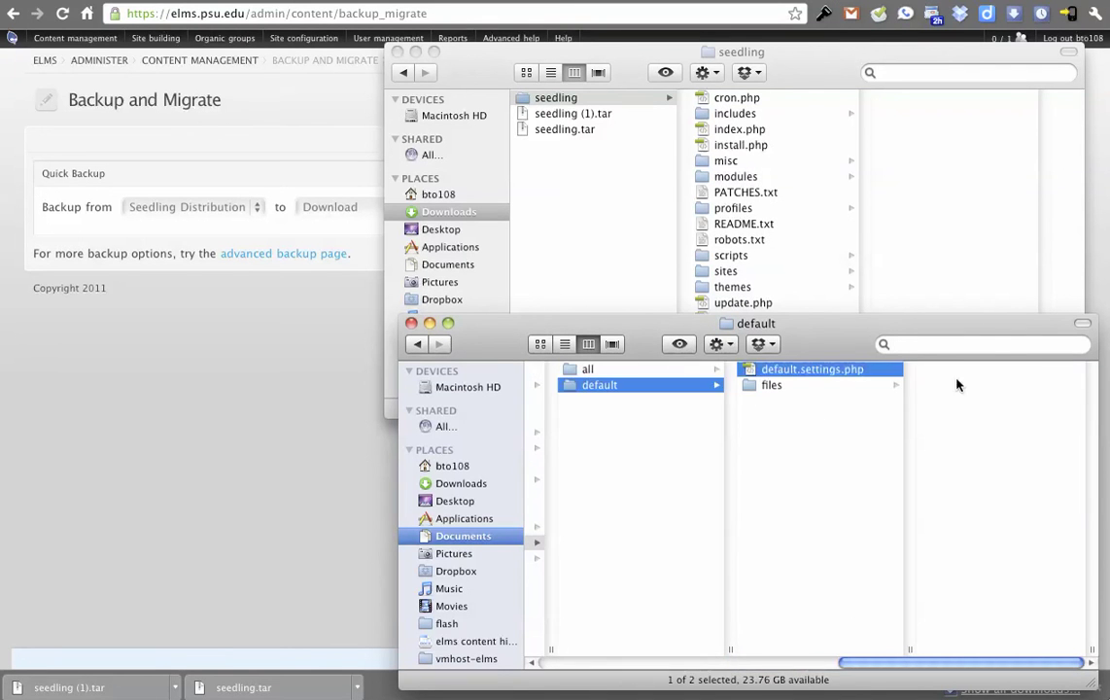
pyautogui.click(793, 455)
pyautogui.press('super+v')
pyautogui.press('Return')
pyautogui.write('settings')
pyautogui.press('Return')
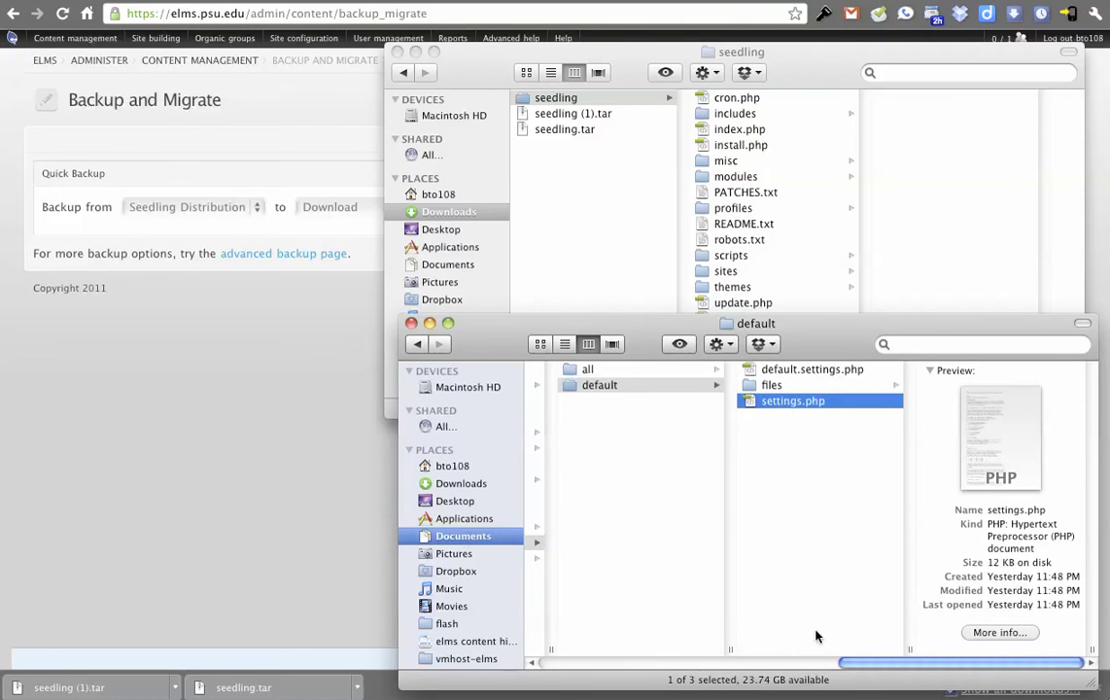
pyautogui.click(313, 146)
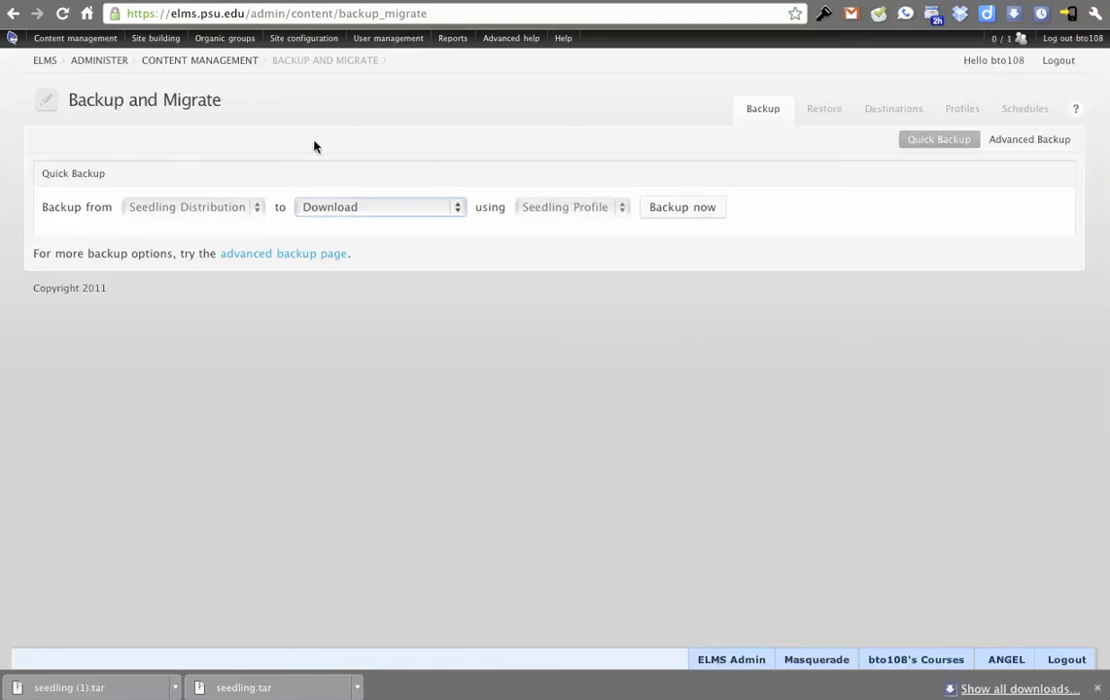
pyautogui.click(646, 3)
# Load localhost/seedling/install.php in the browser.
pyautogui.click(352, 11)
pyautogui.write('localhost/seedling/install.php')
pyautogui.press('Return')
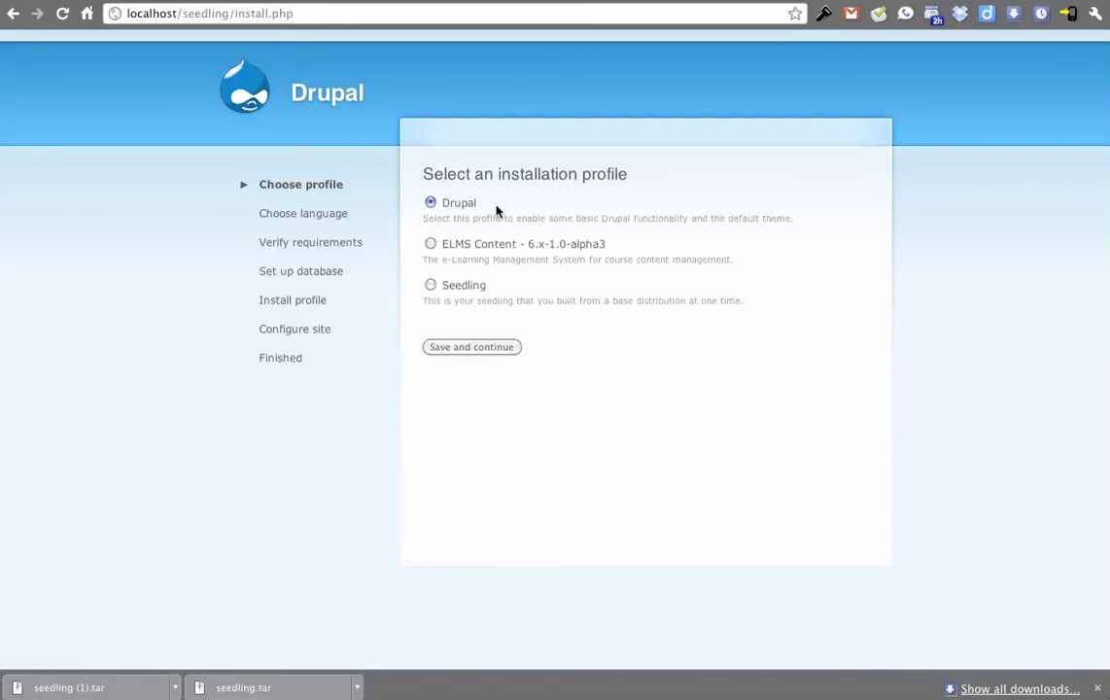
# Choose the Seedling installation profile, continue, and fill in the database settings.
pyautogui.click(433, 245)
pyautogui.click(431, 284)
pyautogui.click(477, 348)
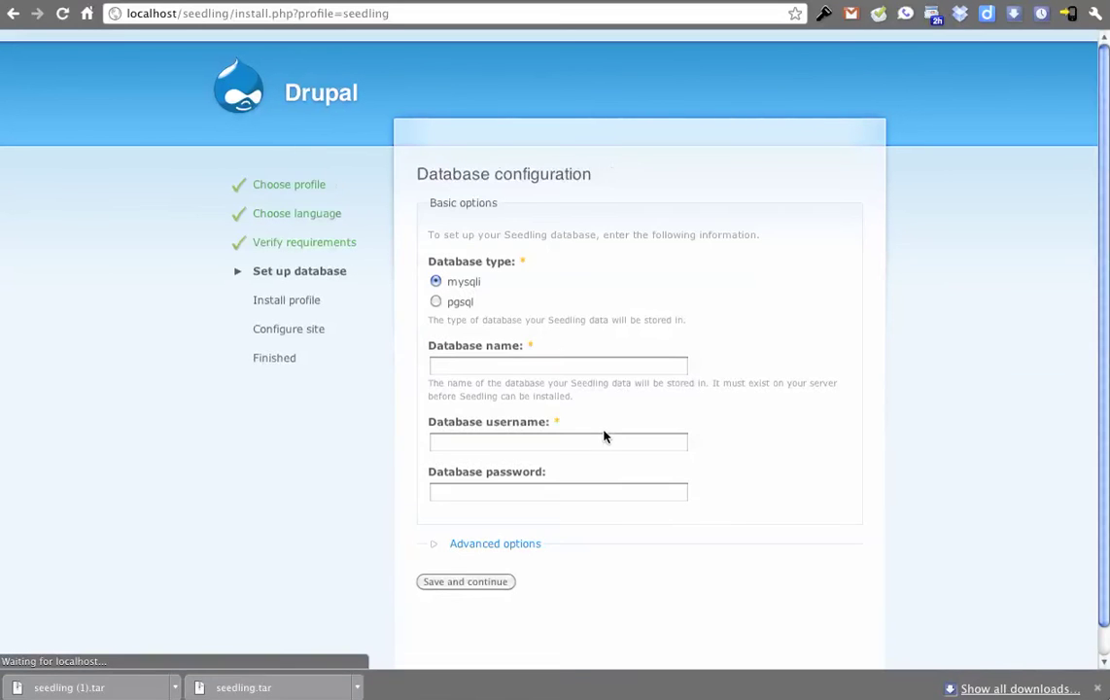
pyautogui.click(519, 366)
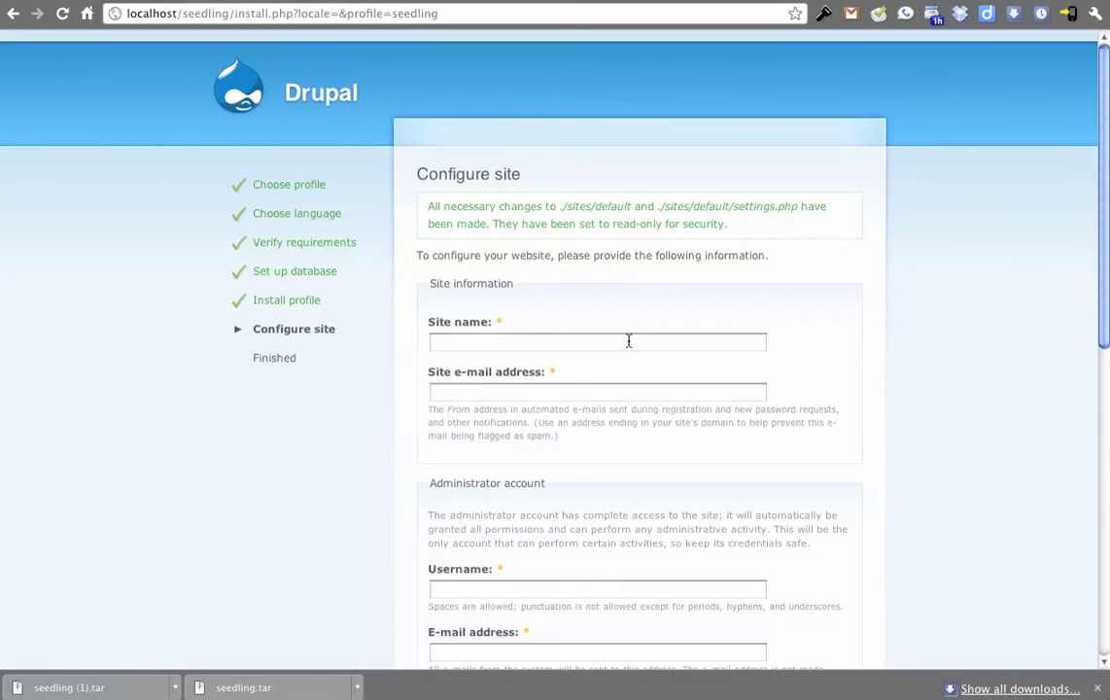
pyautogui.click(634, 340)
# Enter test as the site name and fill in the site e-mail address.
pyautogui.write('test')
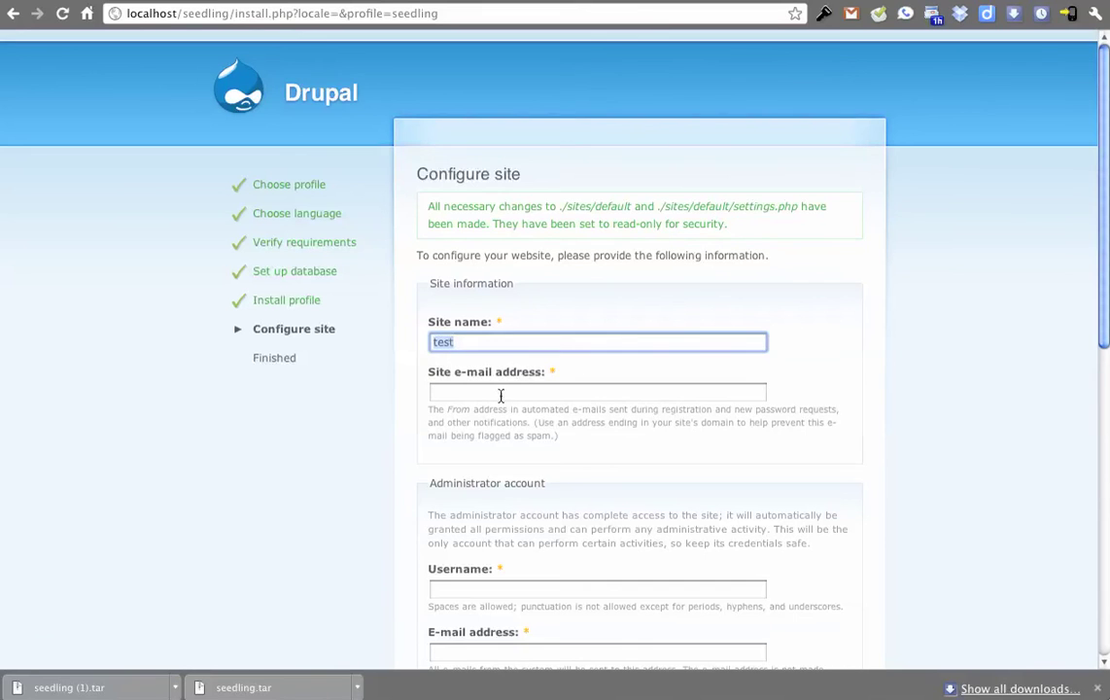
pyautogui.click(520, 392)
pyautogui.write('test@test.test')
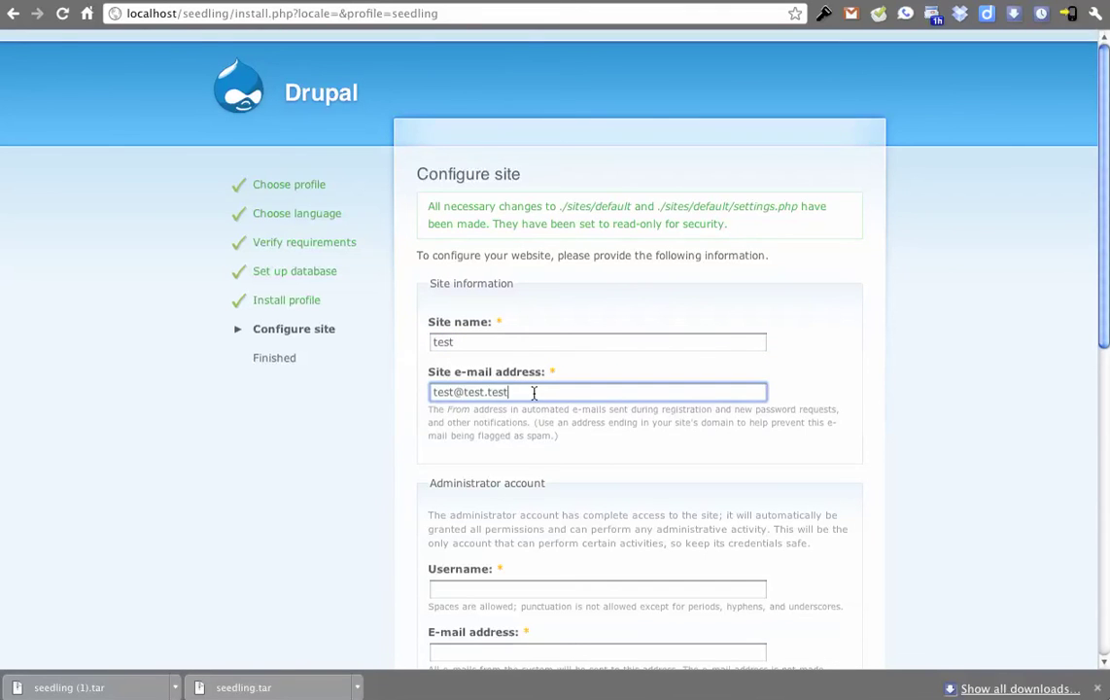
pyautogui.scroll(-4, 534, 464)
# Fill in the administrator username and password fields, then submit the site configuration.
pyautogui.click(532, 387)
pyautogui.write('test')
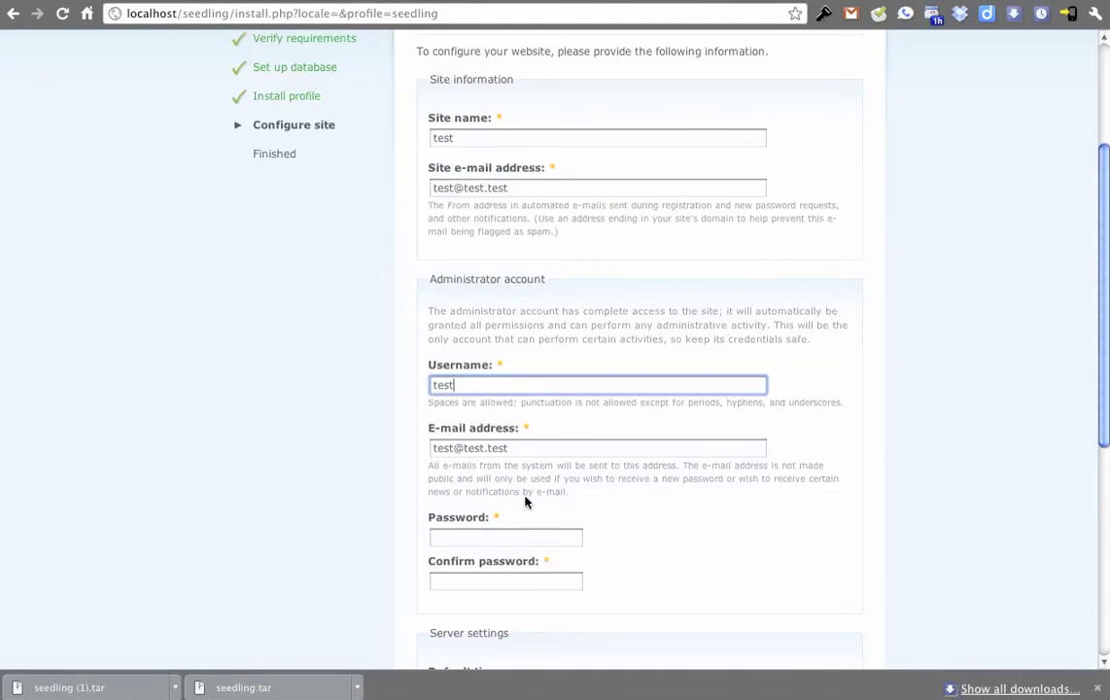
pyautogui.click(515, 535)
pyautogui.click(512, 581)
pyautogui.write('test')
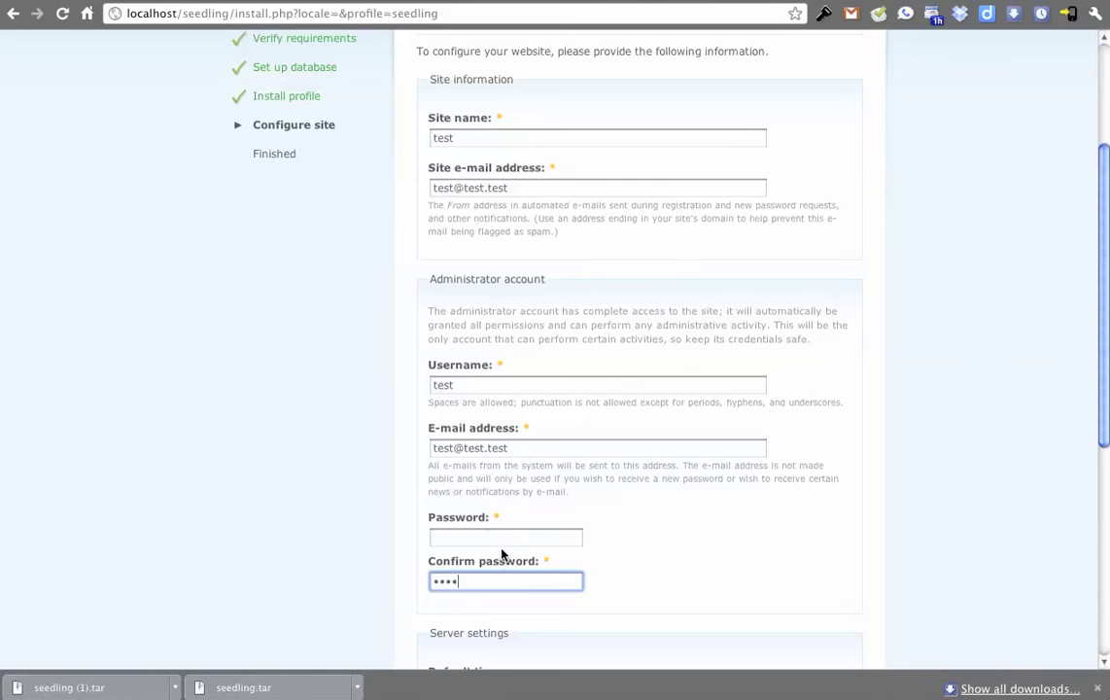
pyautogui.click(480, 535)
pyautogui.write('test')
pyautogui.scroll(-4, 398, 490)
pyautogui.scroll(-4, 398, 491)
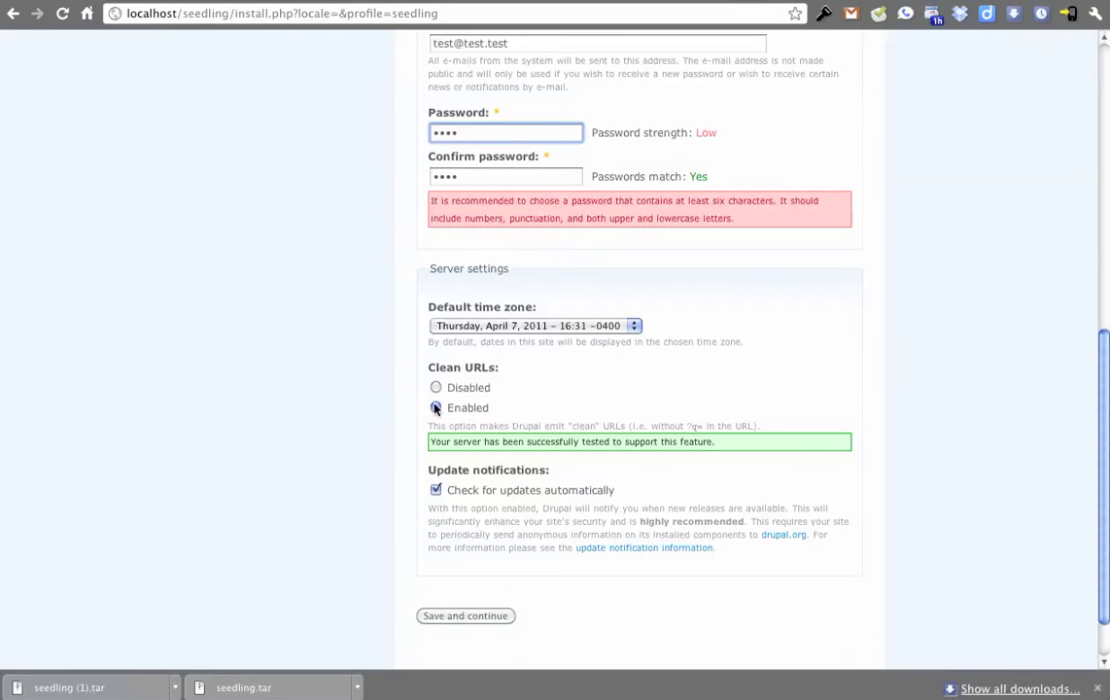
pyautogui.click(476, 615)
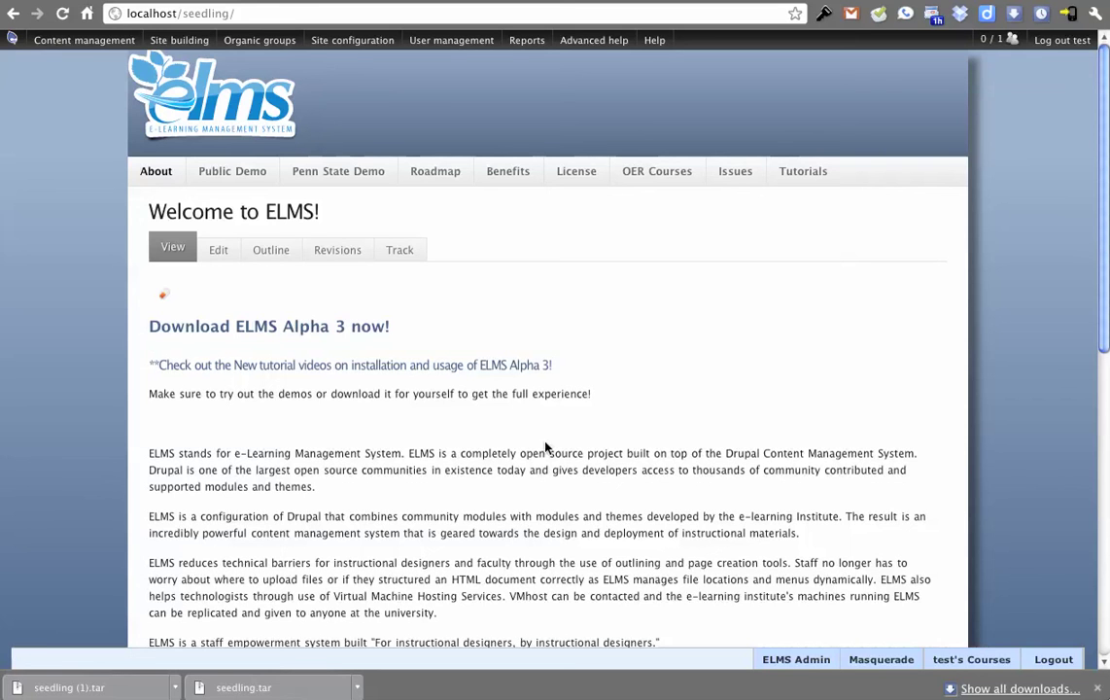
# Open Backup and Migrate on the local site from the admin menu's Content management.
pyautogui.moveTo(948, 657)
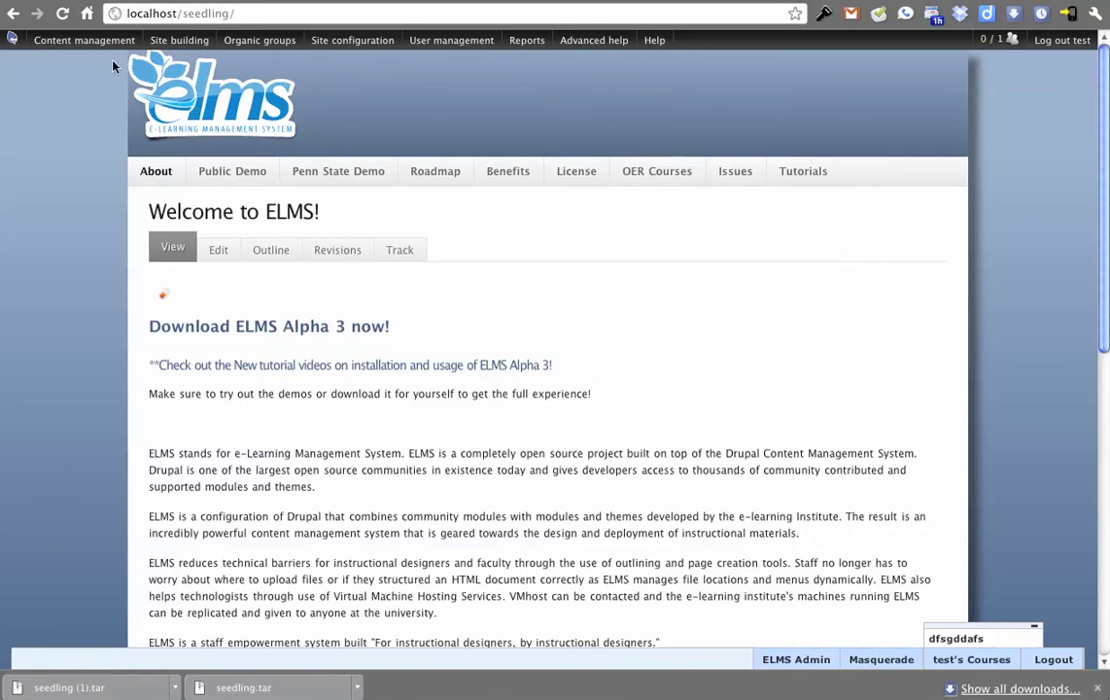
pyautogui.moveTo(84, 40)
pyautogui.moveTo(99, 62)
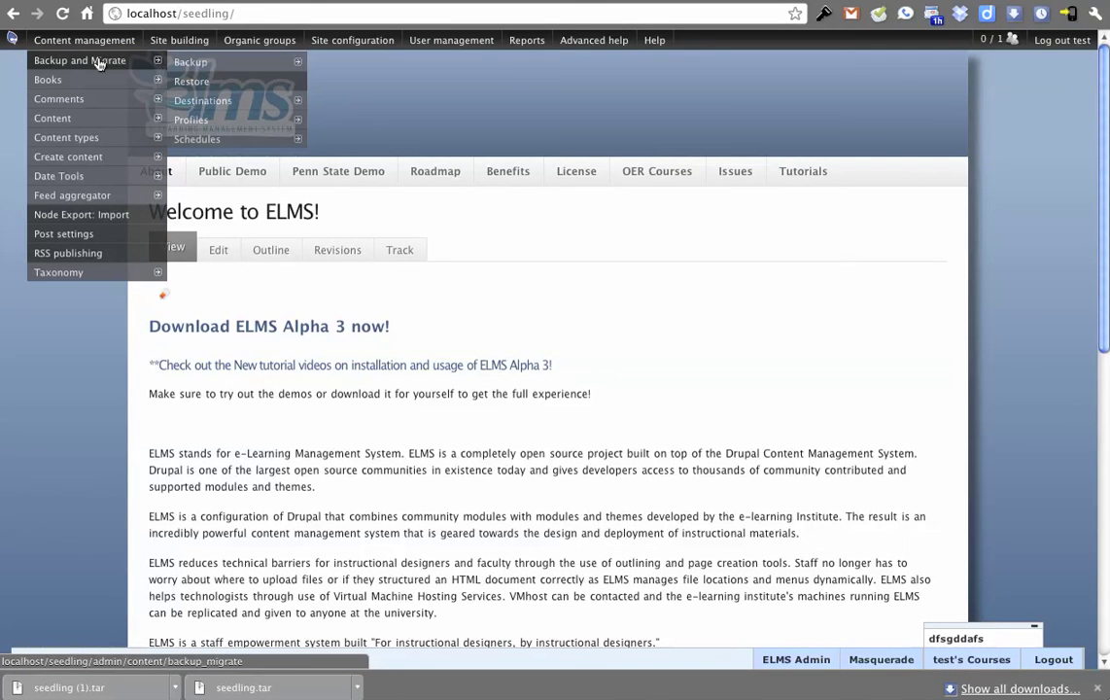
pyautogui.click(99, 62)
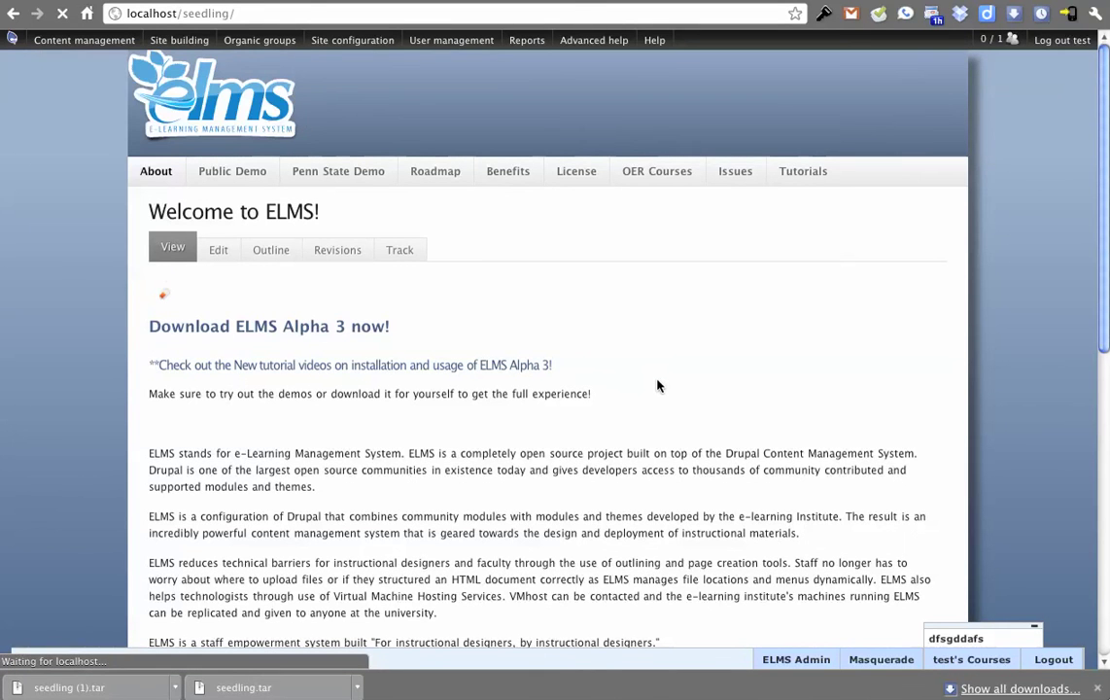